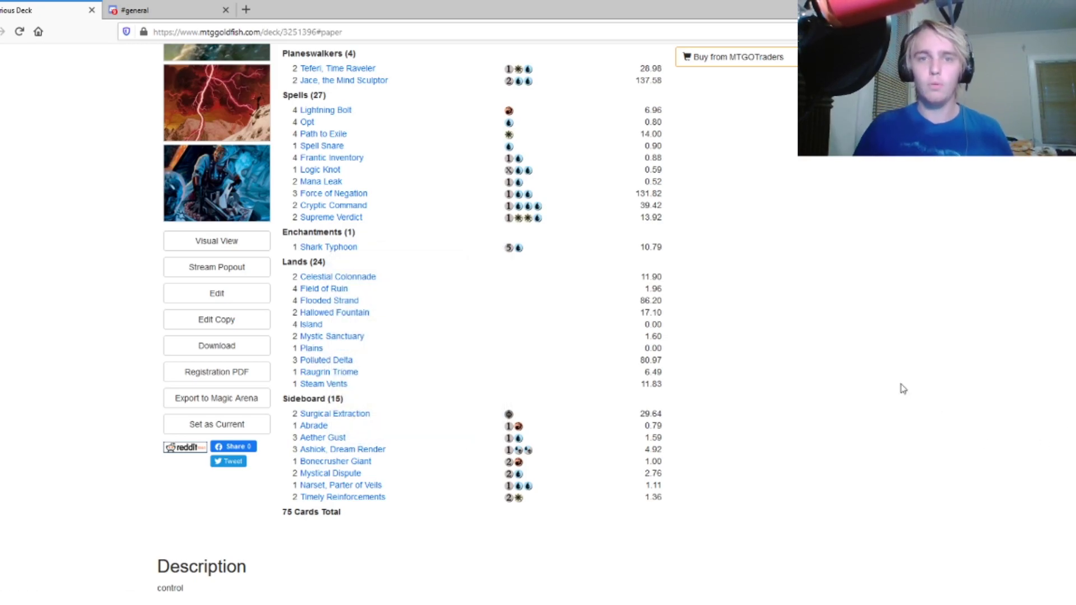
- Examine the deck's paper list, including its lands and sideboard, and preview the Celestial Colonnade and Flooded Strand cards
{"action": "scroll", "coordinate": [833, 252], "scroll_direction": "up", "scroll_amount": 1}
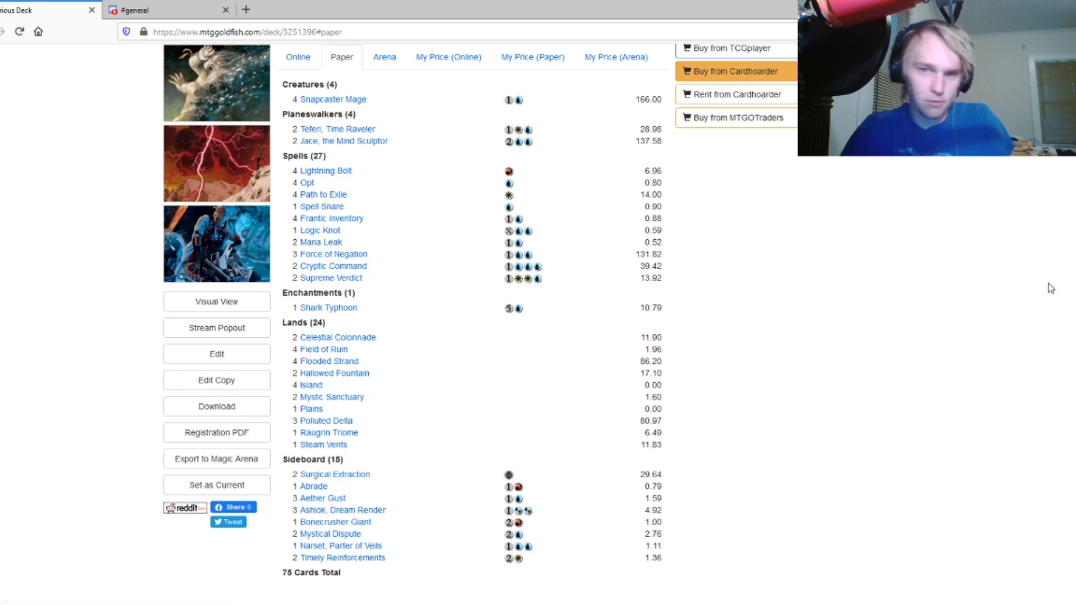
{"action": "scroll", "coordinate": [1025, 283], "scroll_direction": "down", "scroll_amount": 3}
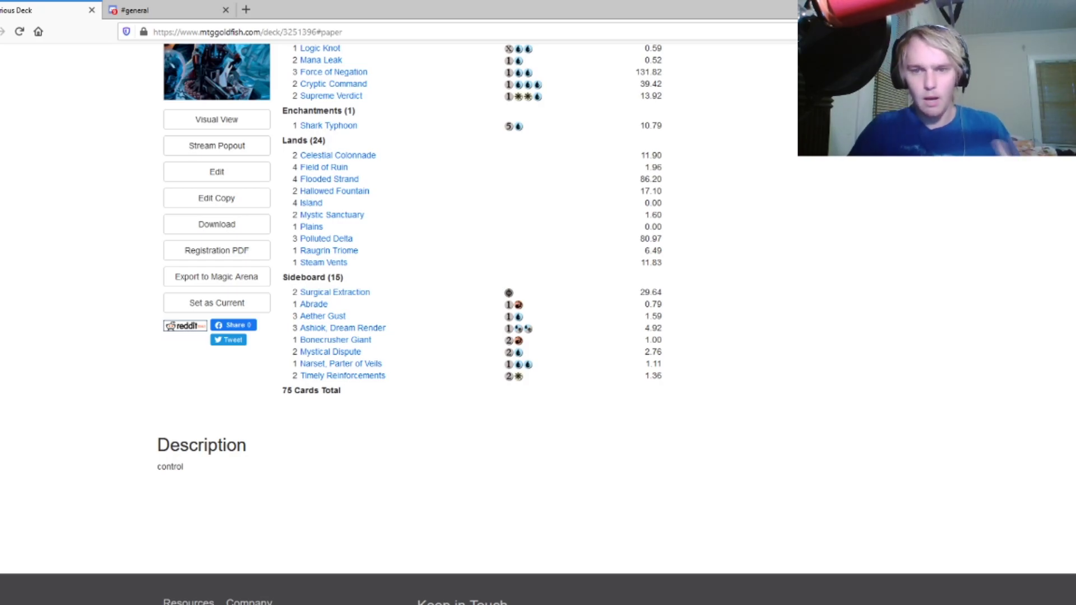
{"action": "scroll", "coordinate": [501, 337], "scroll_direction": "up", "scroll_amount": 3}
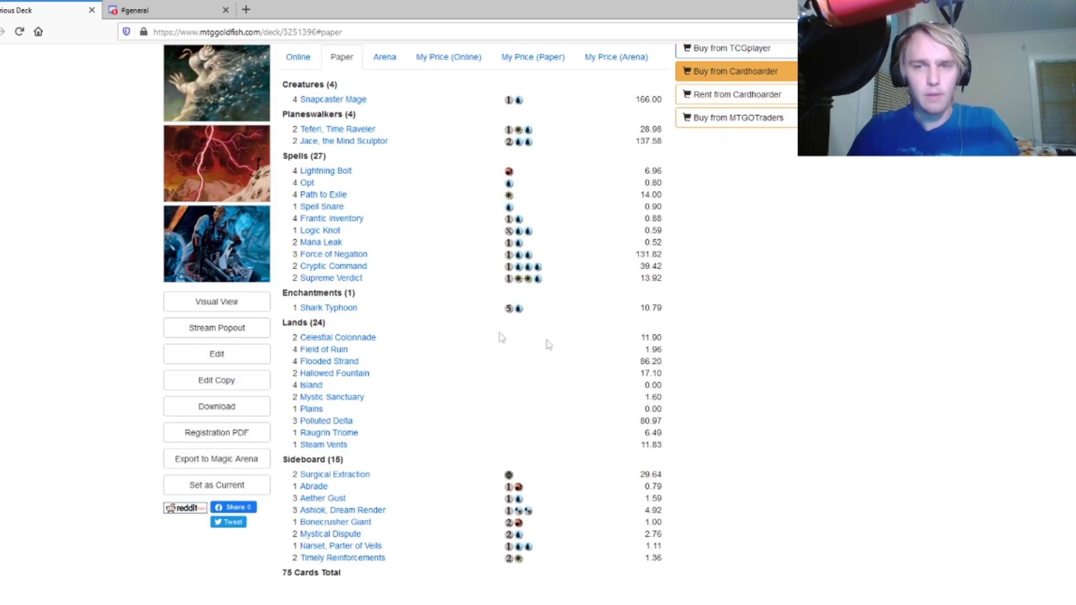
{"action": "scroll", "coordinate": [548, 377], "scroll_direction": "down", "scroll_amount": 1}
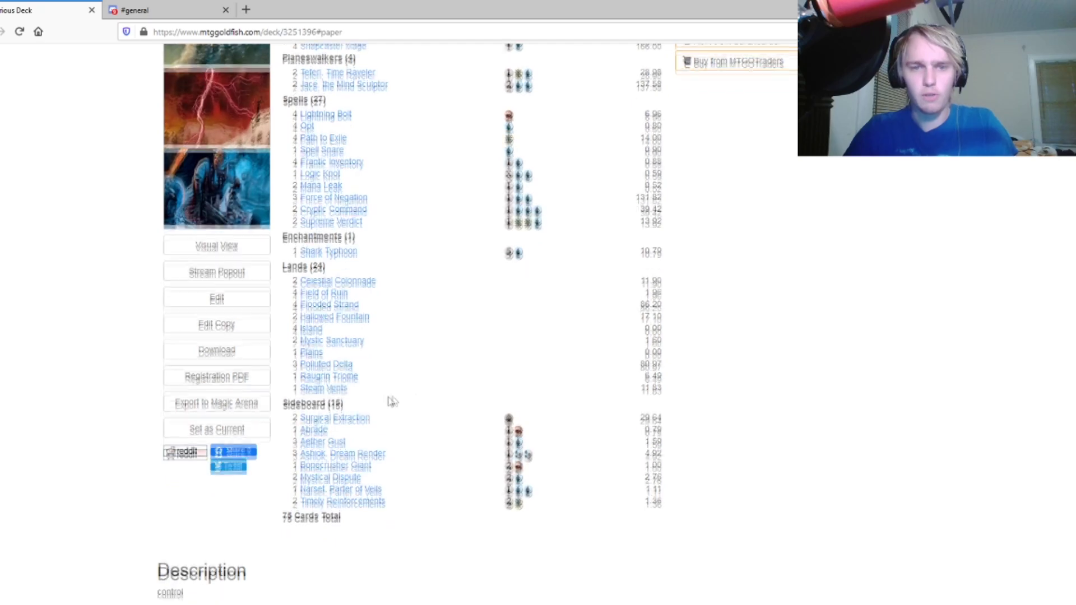
{"action": "mouse_move", "coordinate": [337, 375]}
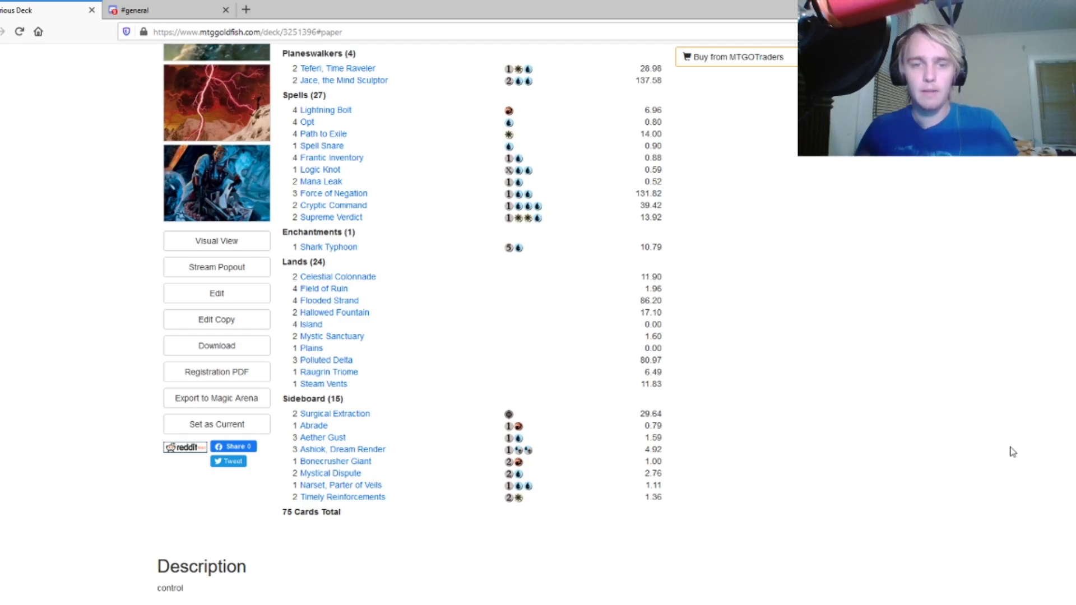
{"action": "scroll", "coordinate": [415, 350], "scroll_direction": "up", "scroll_amount": 2}
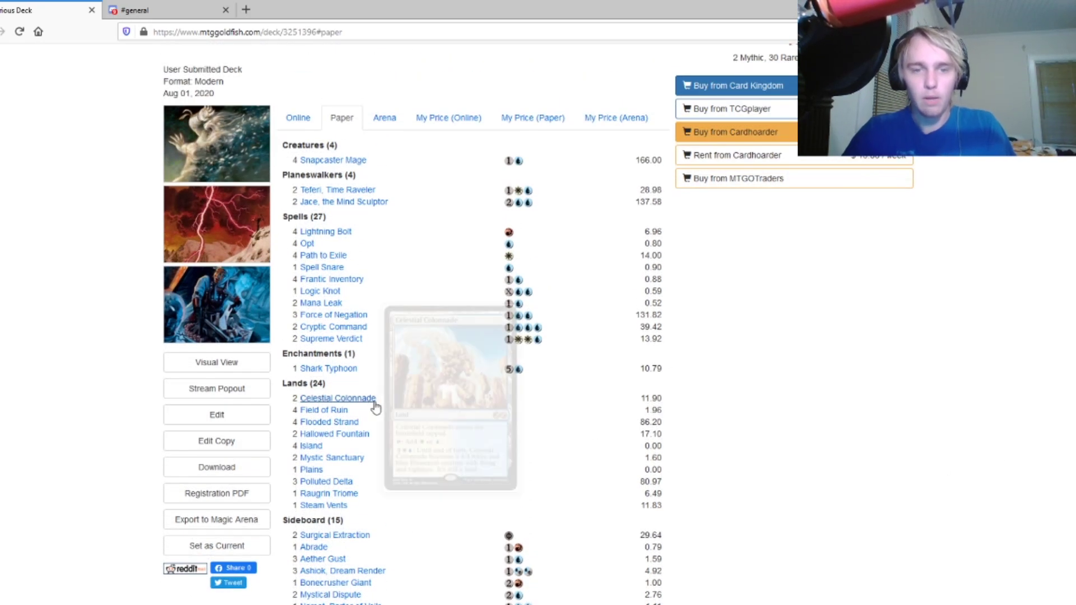
{"action": "mouse_move", "coordinate": [348, 429]}
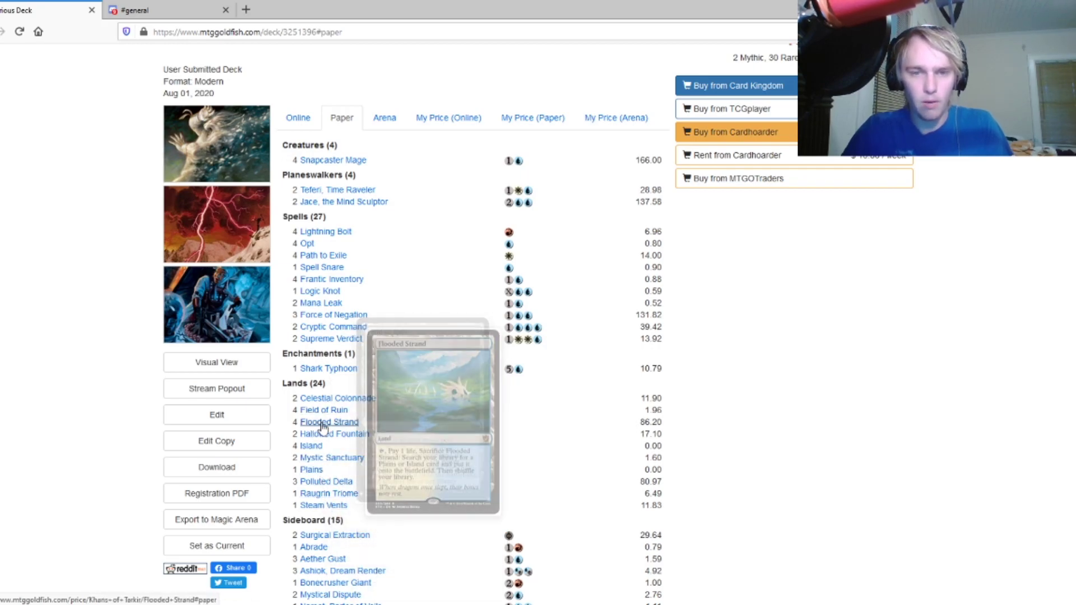
{"action": "mouse_move", "coordinate": [324, 416]}
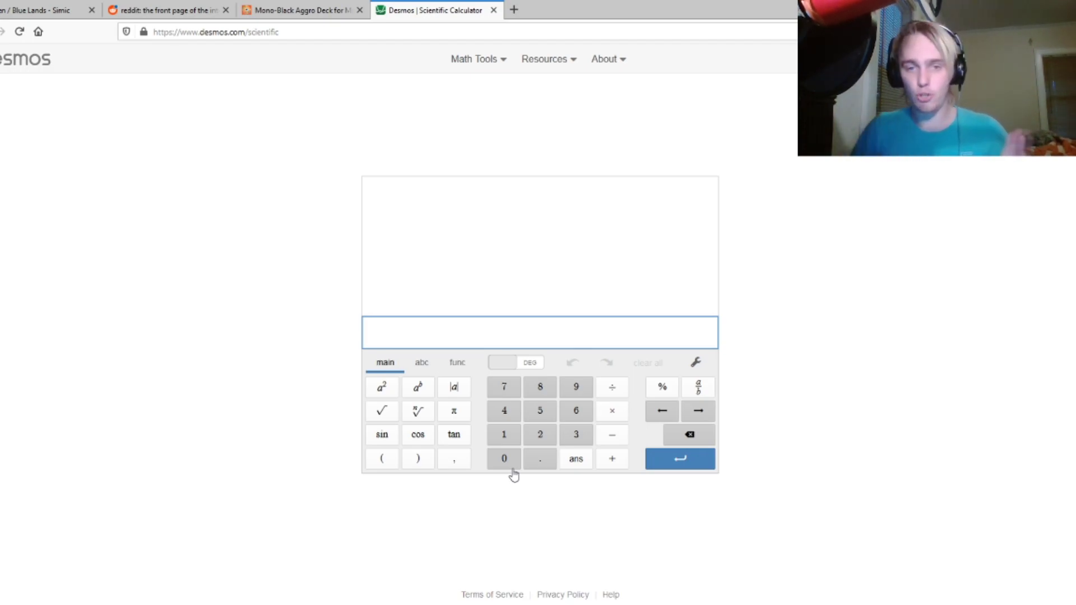
{"action": "left_click", "coordinate": [549, 422]}
{"action": "left_click", "coordinate": [576, 440]}
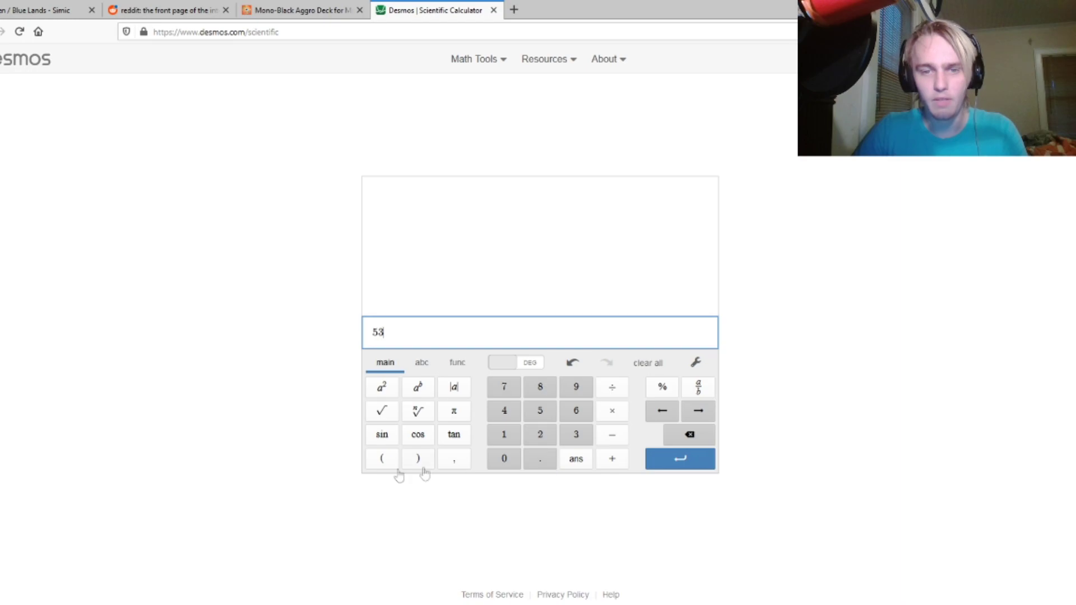
{"action": "double_click", "coordinate": [689, 435]}
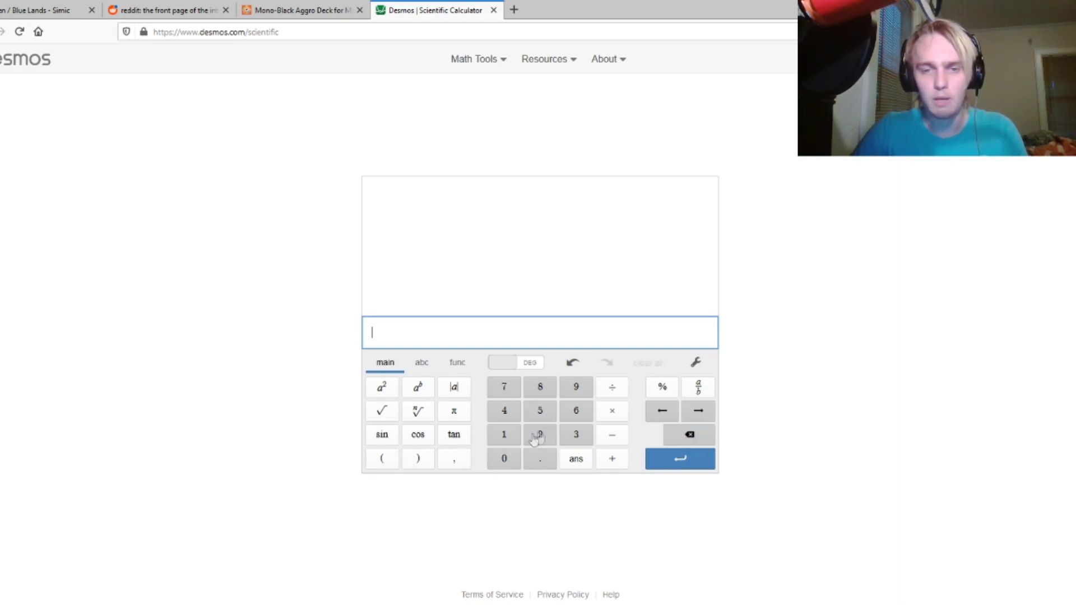
- Start the calculation with the fraction 21/53 in parentheses
{"action": "left_click", "coordinate": [382, 459]}
{"action": "left_click", "coordinate": [541, 434]}
{"action": "left_click", "coordinate": [503, 436]}
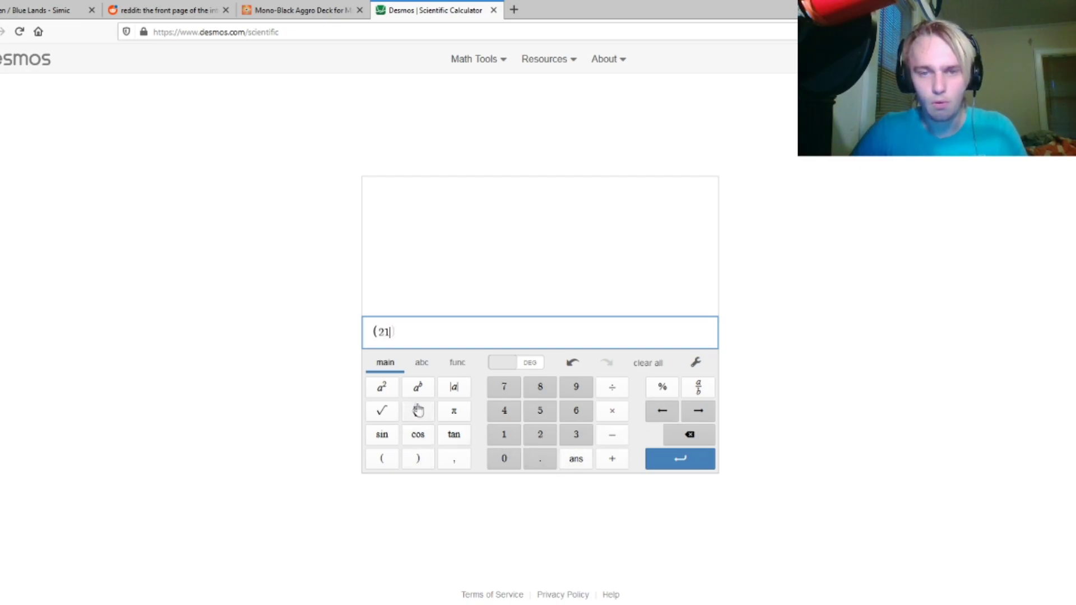
{"action": "left_click", "coordinate": [613, 389]}
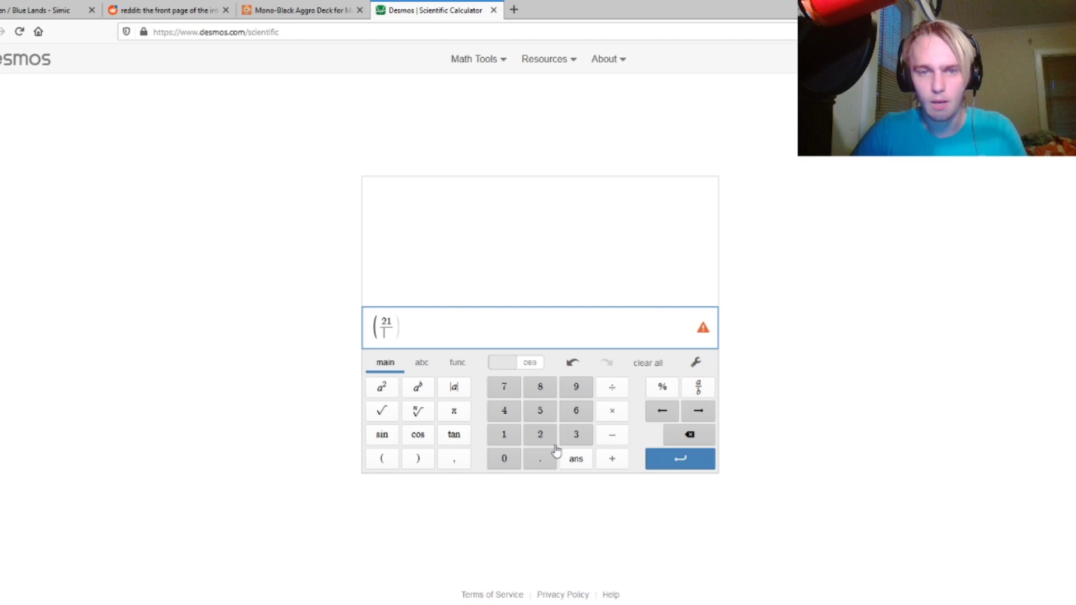
{"action": "left_click", "coordinate": [540, 412]}
{"action": "left_click", "coordinate": [575, 436]}
{"action": "left_click", "coordinate": [472, 322]}
{"action": "left_click", "coordinate": [418, 458]}
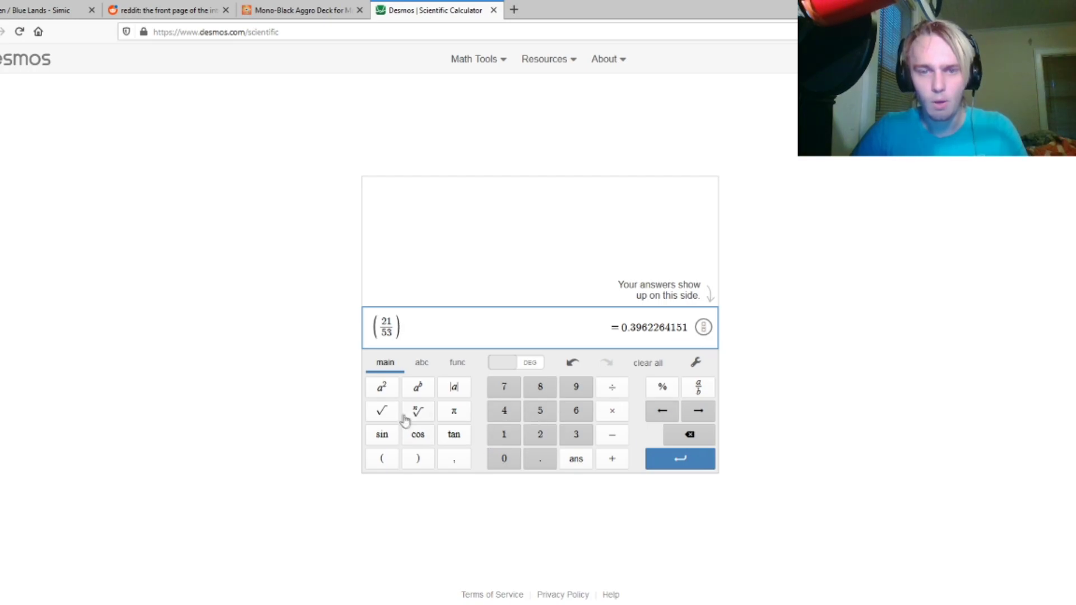
- Add the fraction 20/52 in its own parentheses to the expression
{"action": "left_click", "coordinate": [610, 459]}
{"action": "left_click", "coordinate": [382, 458]}
{"action": "left_click", "coordinate": [540, 435]}
{"action": "left_click", "coordinate": [504, 458]}
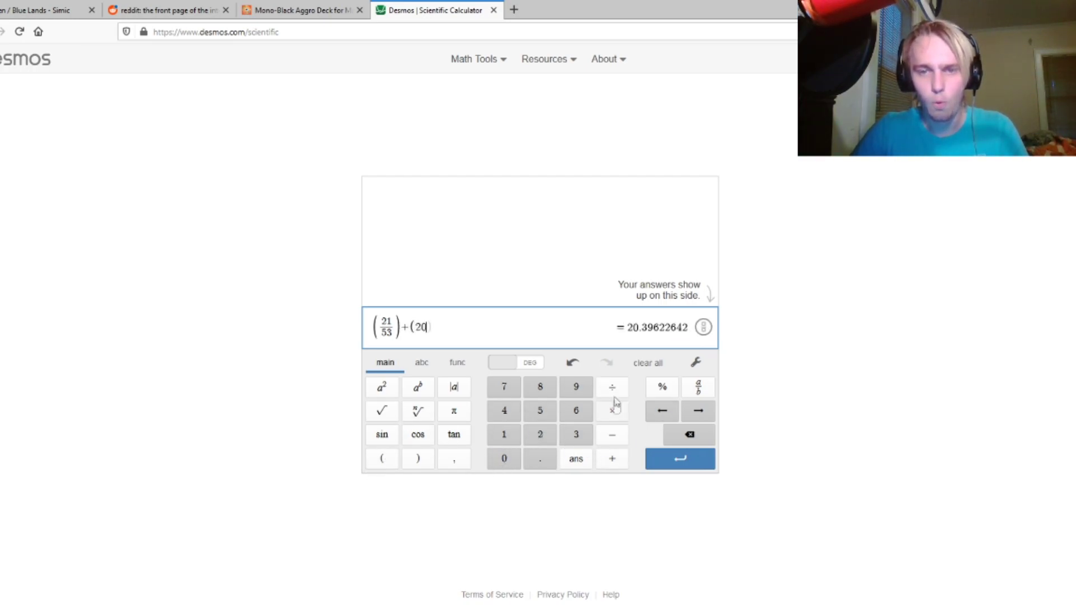
{"action": "left_click", "coordinate": [612, 386]}
{"action": "left_click", "coordinate": [540, 412]}
{"action": "left_click", "coordinate": [540, 434]}
{"action": "left_click", "coordinate": [421, 464]}
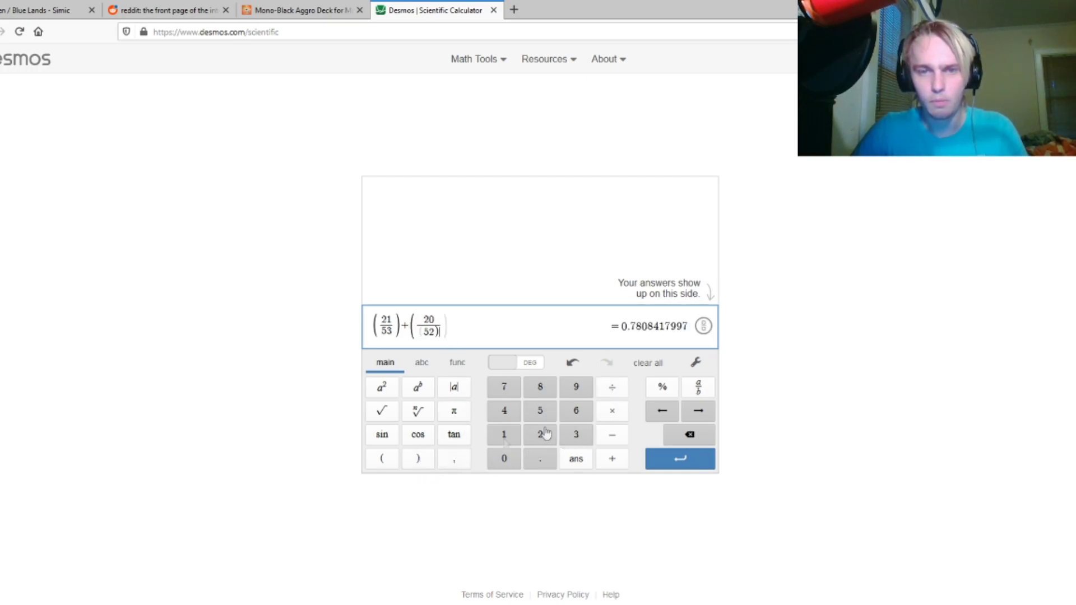
{"action": "key", "text": "BackSpace"}
{"action": "left_click", "coordinate": [417, 459]}
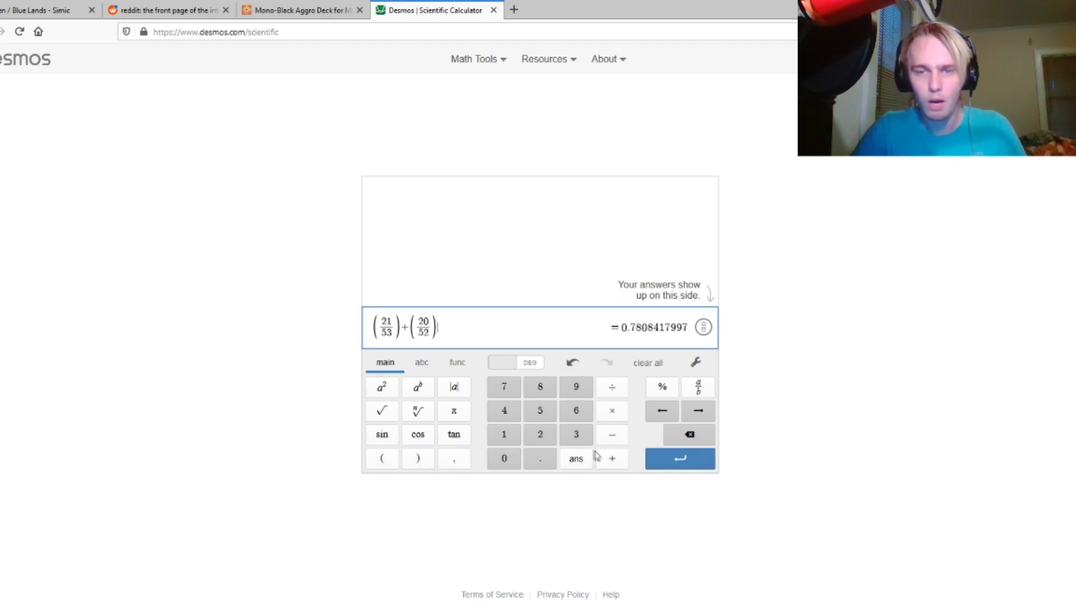
- Add a third parenthesised fraction, 19/51, to the sum and check the result
{"action": "left_click", "coordinate": [612, 460]}
{"action": "left_click", "coordinate": [383, 466]}
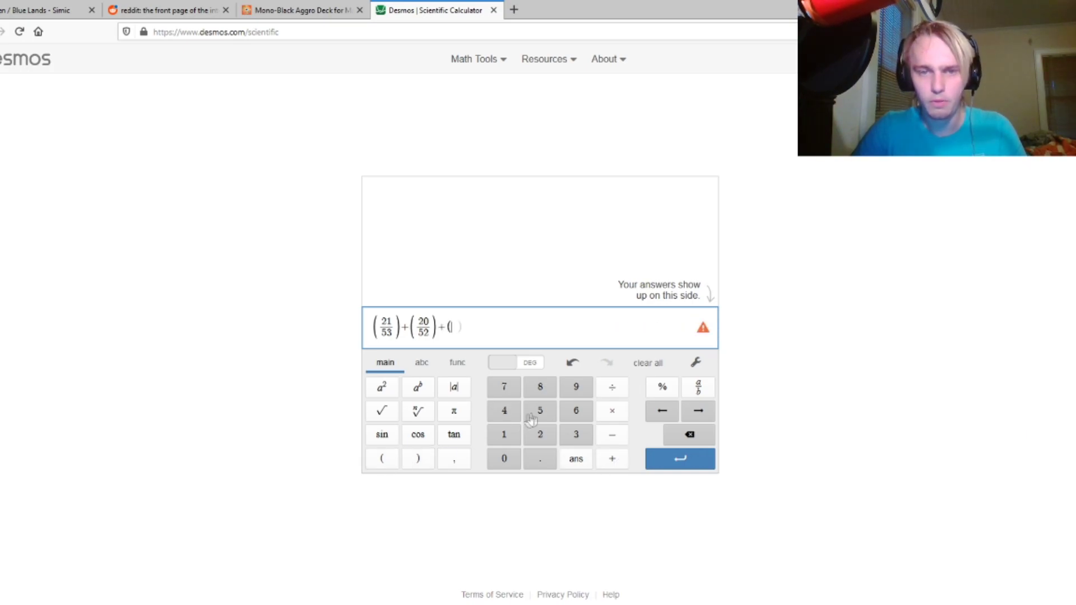
{"action": "left_click", "coordinate": [515, 442]}
{"action": "left_click", "coordinate": [578, 388]}
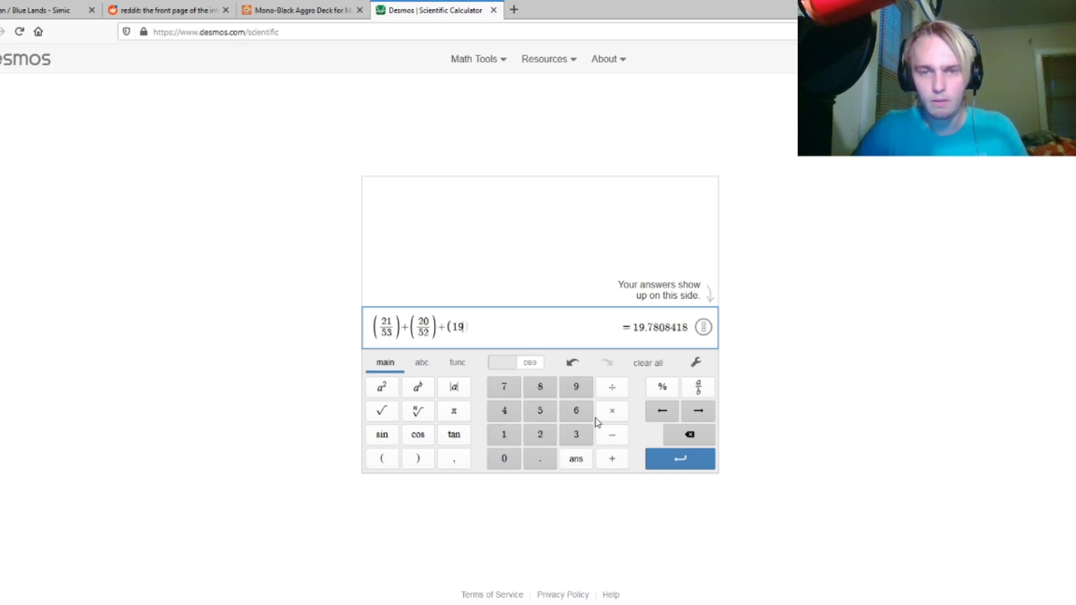
{"action": "left_click", "coordinate": [612, 391]}
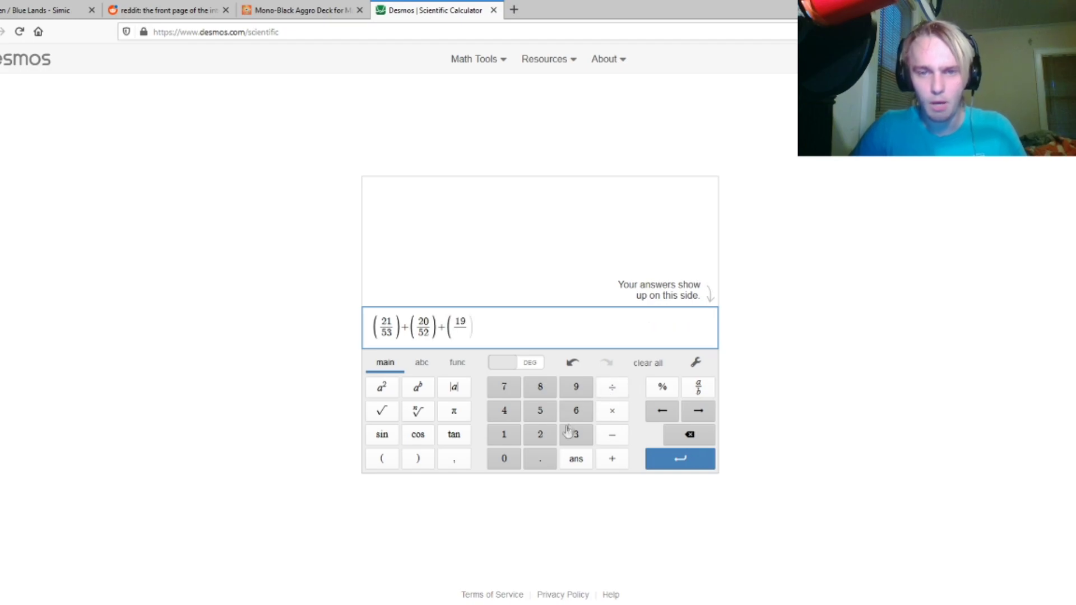
{"action": "left_click", "coordinate": [542, 418]}
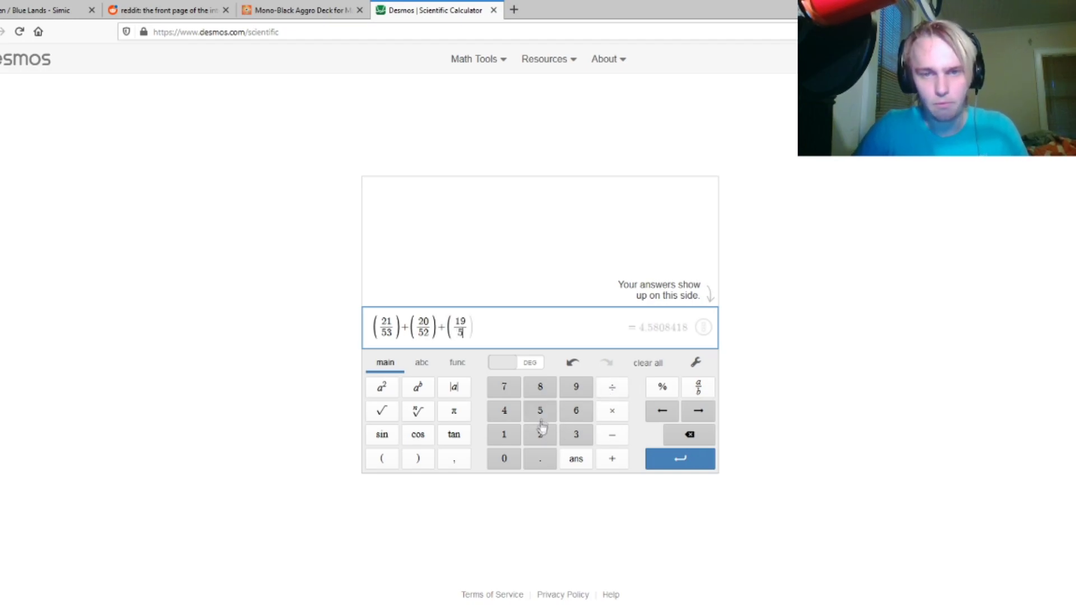
{"action": "left_click", "coordinate": [507, 441]}
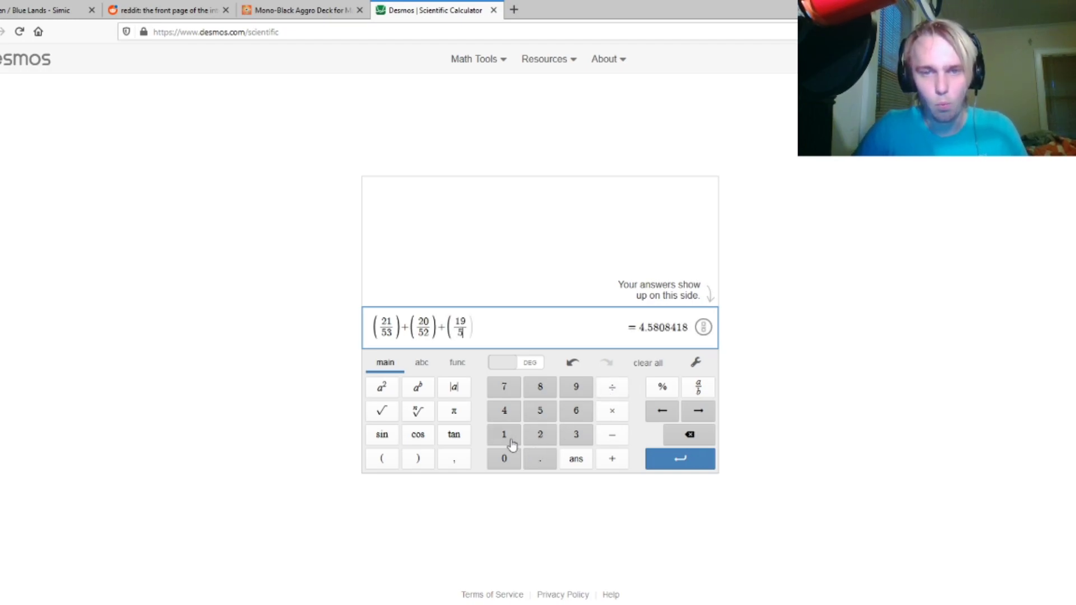
{"action": "left_click", "coordinate": [426, 460]}
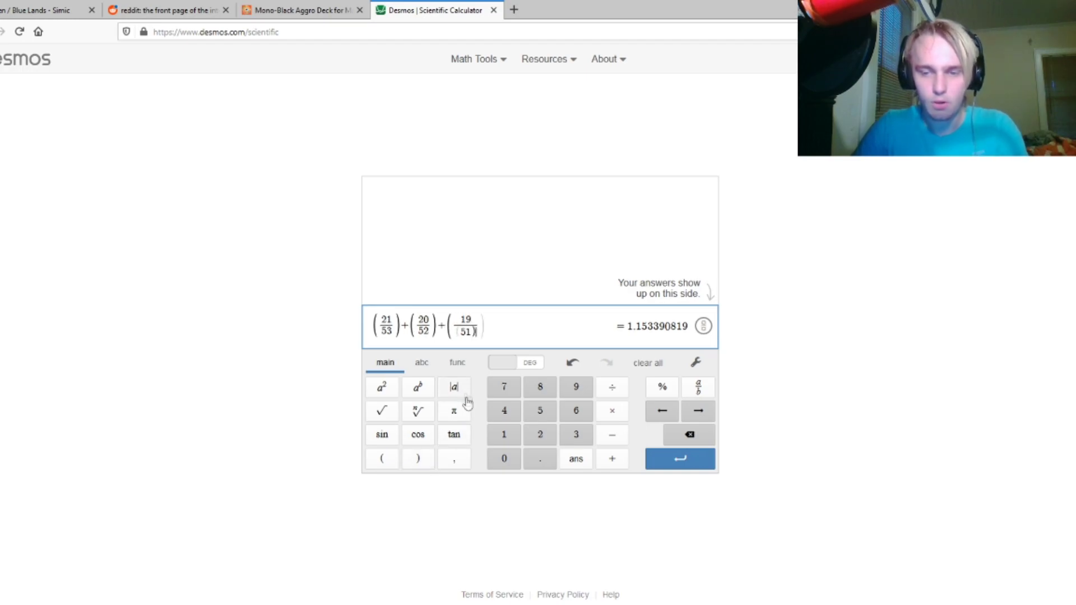
{"action": "key", "text": "BackSpace"}
{"action": "left_click", "coordinate": [418, 460]}
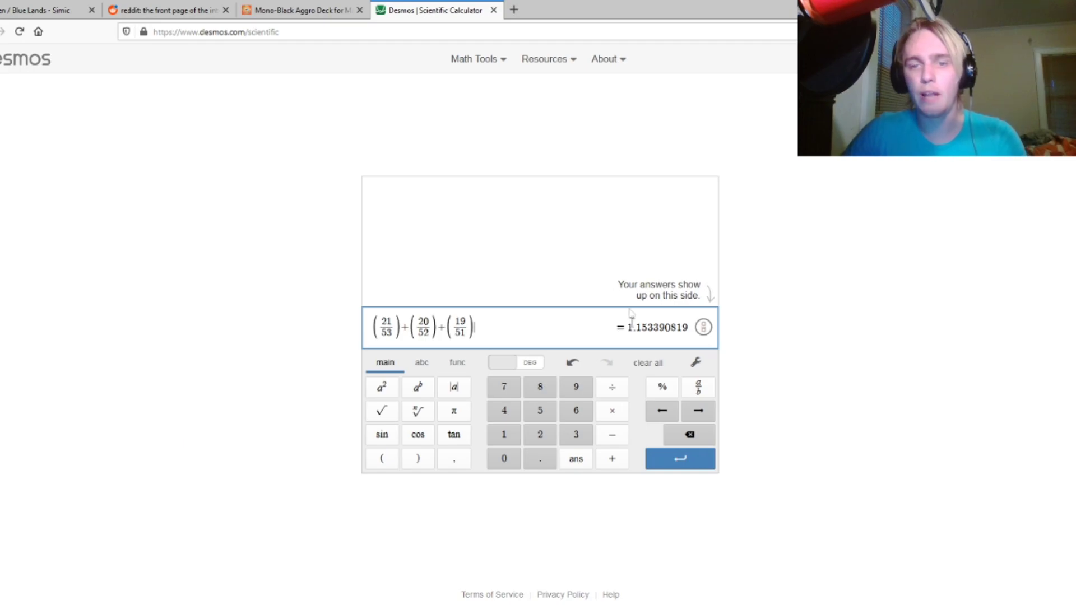
{"action": "left_click_drag", "start_coordinate": [628, 327], "coordinate": [647, 332]}
{"action": "left_click", "coordinate": [577, 334]}
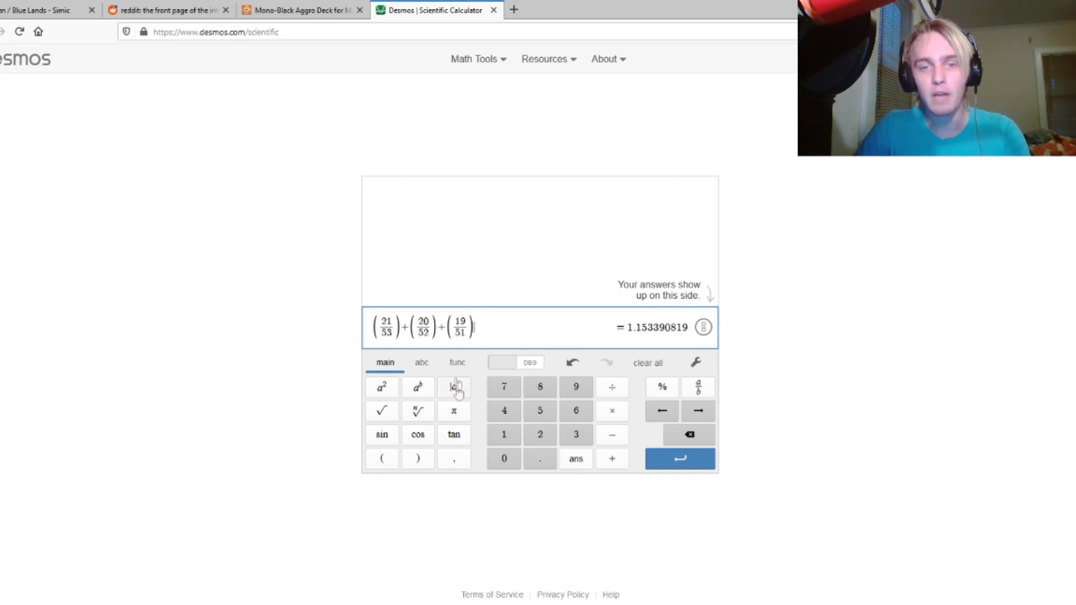
{"action": "left_click", "coordinate": [390, 322]}
{"action": "key", "text": "BackSpace"}
{"action": "type", "text": "0"}
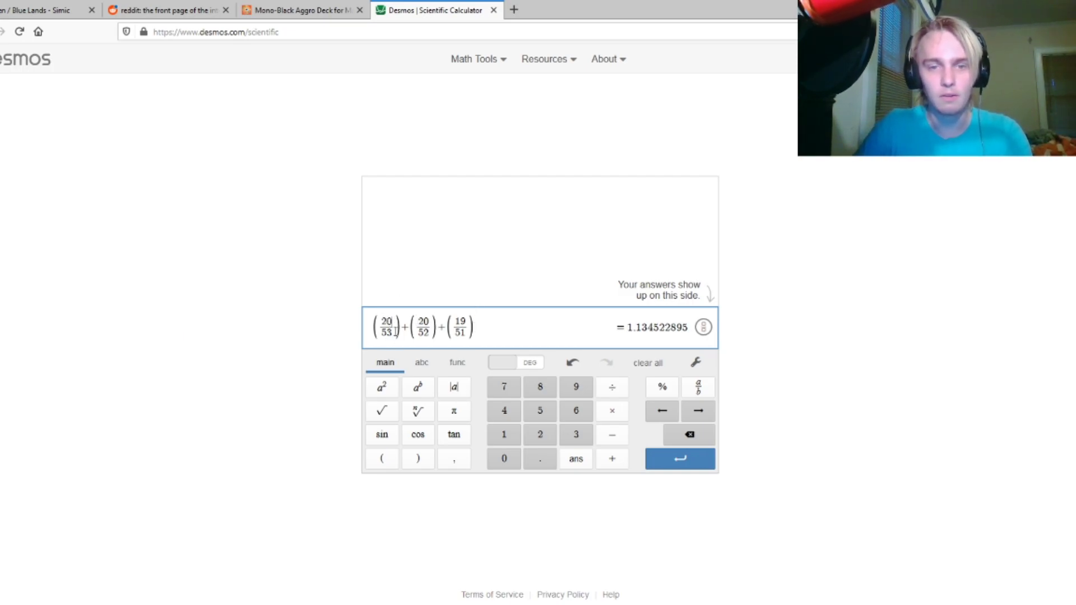
{"action": "key", "text": "BackSpace"}
{"action": "type", "text": "1"}
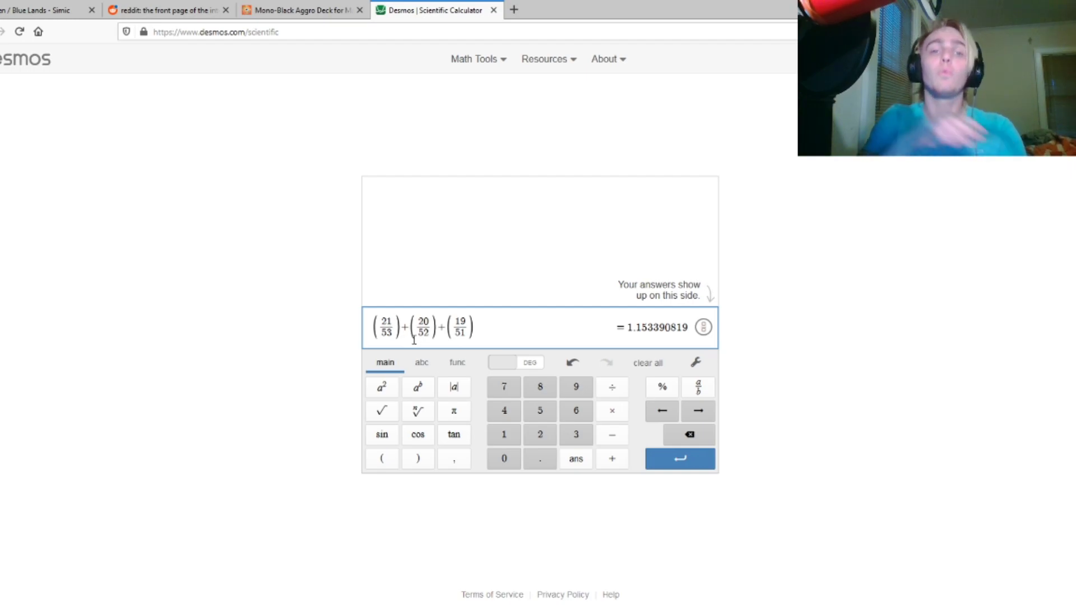
- Change the first fraction of the sum to 20/52
{"action": "key", "text": "BackSpace"}
{"action": "type", "text": "0"}
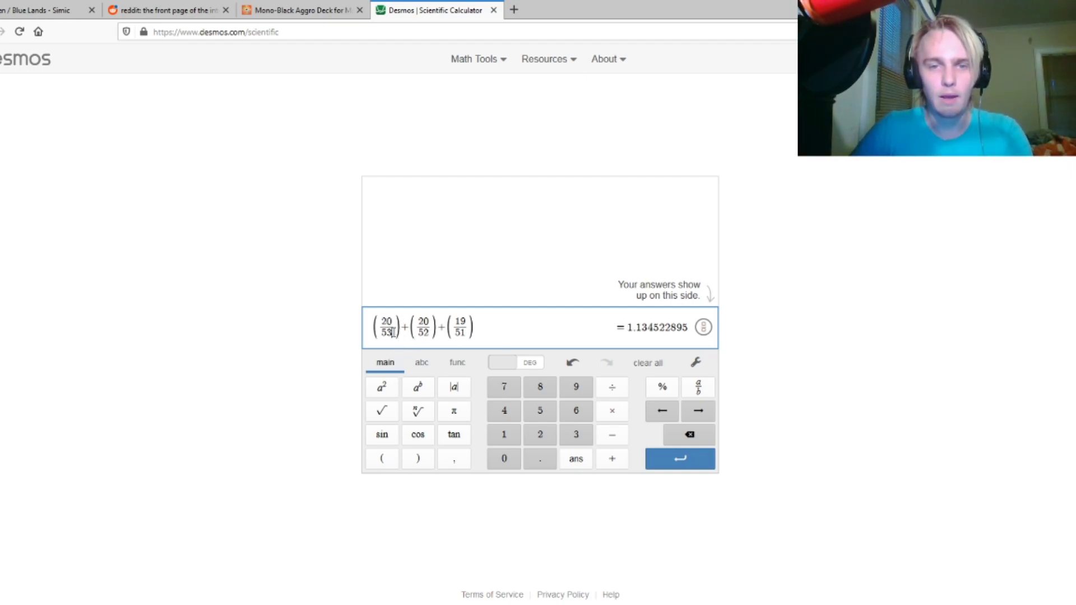
{"action": "key", "text": "BackSpace"}
{"action": "type", "text": "2"}
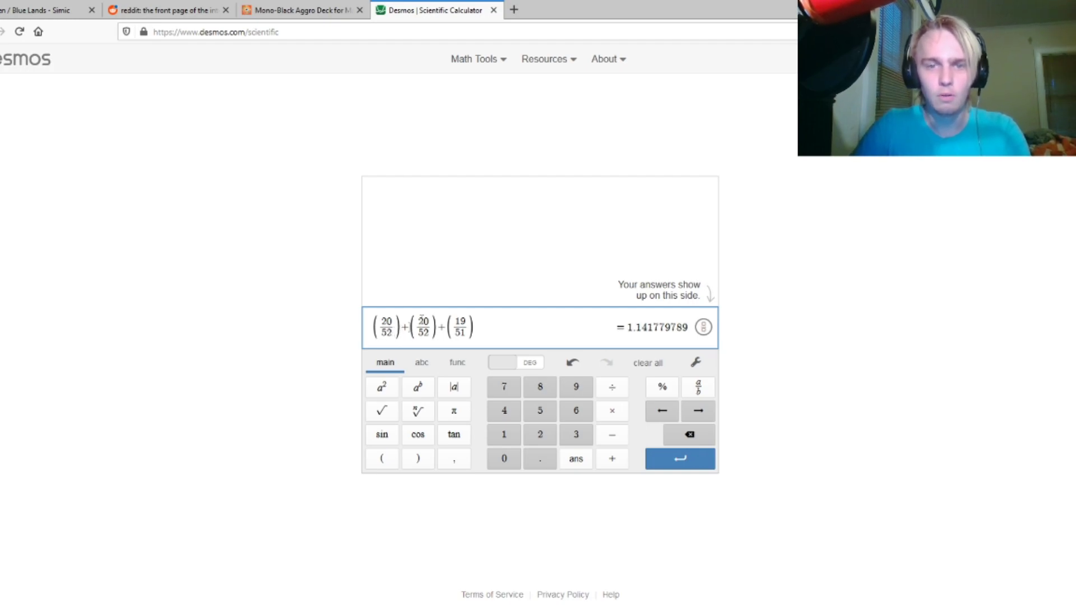
- Change the second fraction of the sum to 19/51
{"action": "left_click", "coordinate": [428, 317]}
{"action": "key", "text": "BackSpace"}
{"action": "key", "text": "BackSpace"}
{"action": "type", "text": "19/5"}
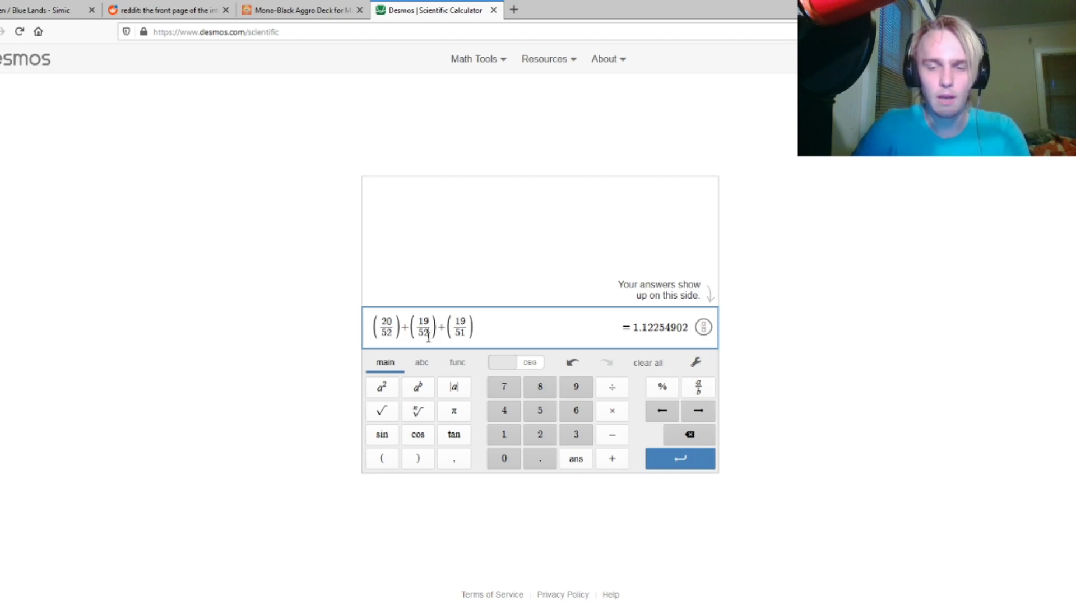
{"action": "key", "text": "BackSpace"}
{"action": "type", "text": "1"}
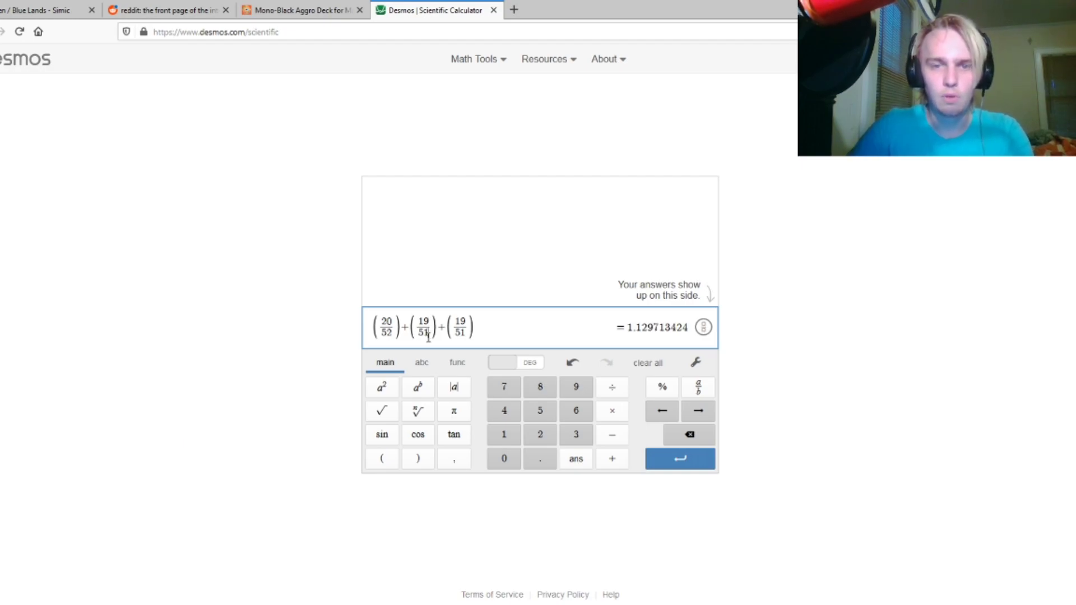
- Change the third fraction of the sum to 18/50
{"action": "left_click", "coordinate": [476, 335]}
{"action": "key", "text": "BackSpace"}
{"action": "type", "text": "0"}
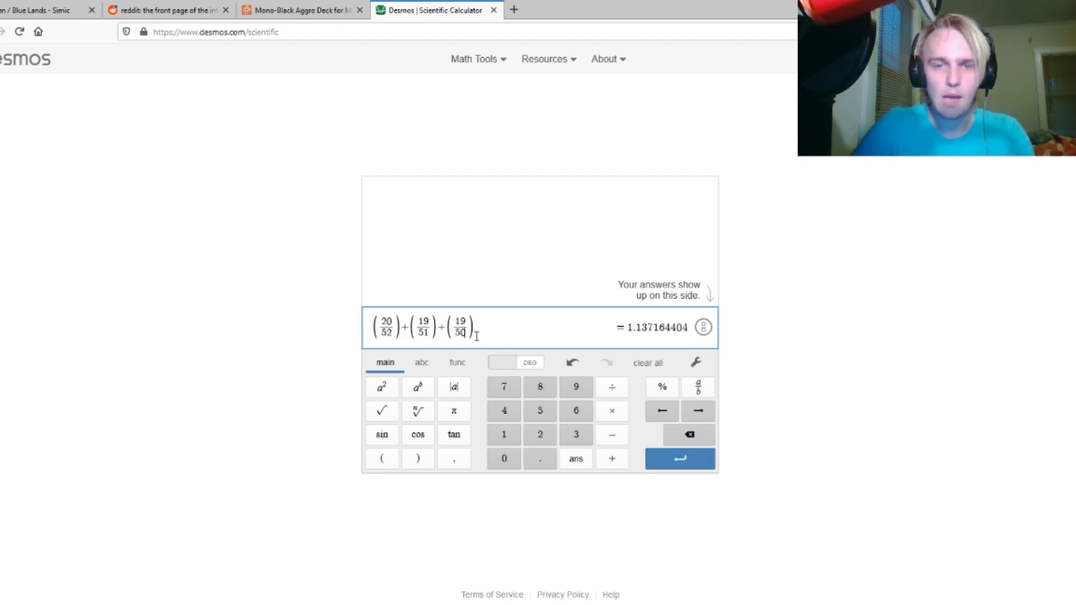
{"action": "left_click", "coordinate": [463, 320]}
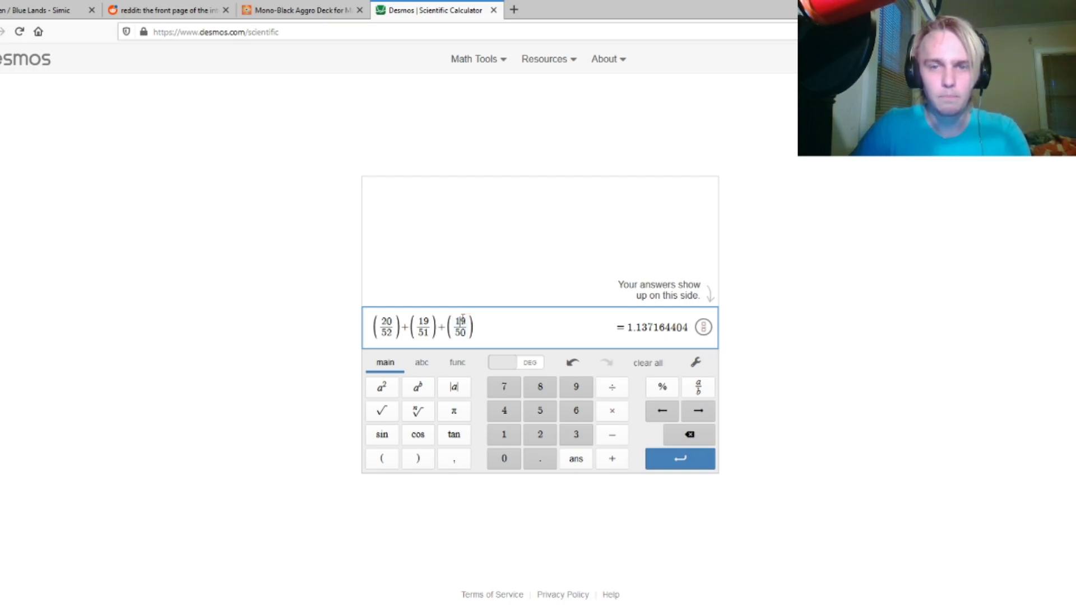
{"action": "key", "text": "BackSpace"}
{"action": "type", "text": "18"}
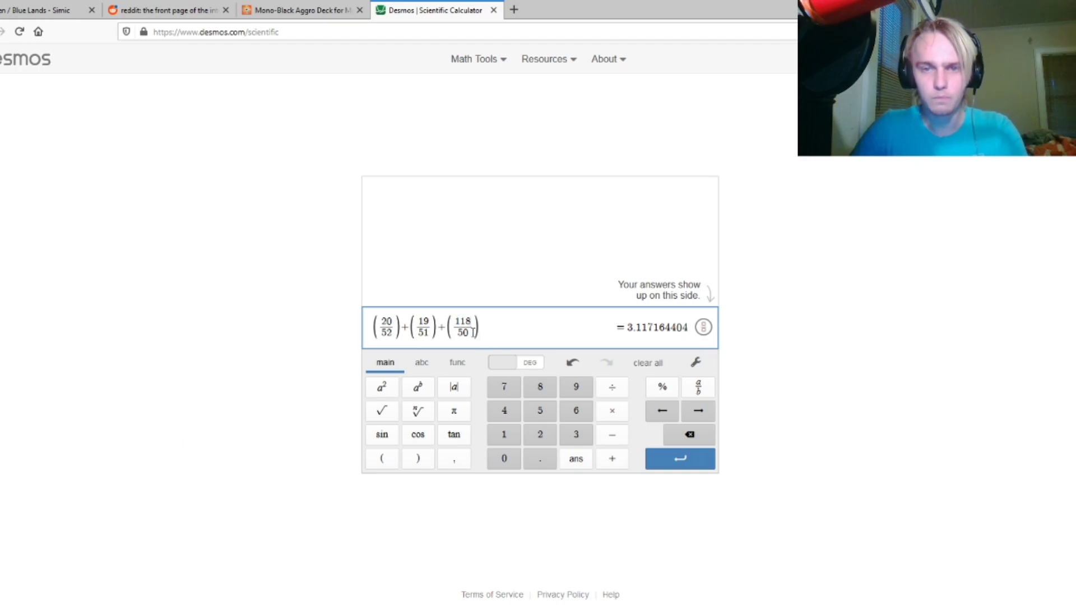
{"action": "key", "text": "Left"}
{"action": "key", "text": "Left"}
{"action": "key", "text": "BackSpace"}
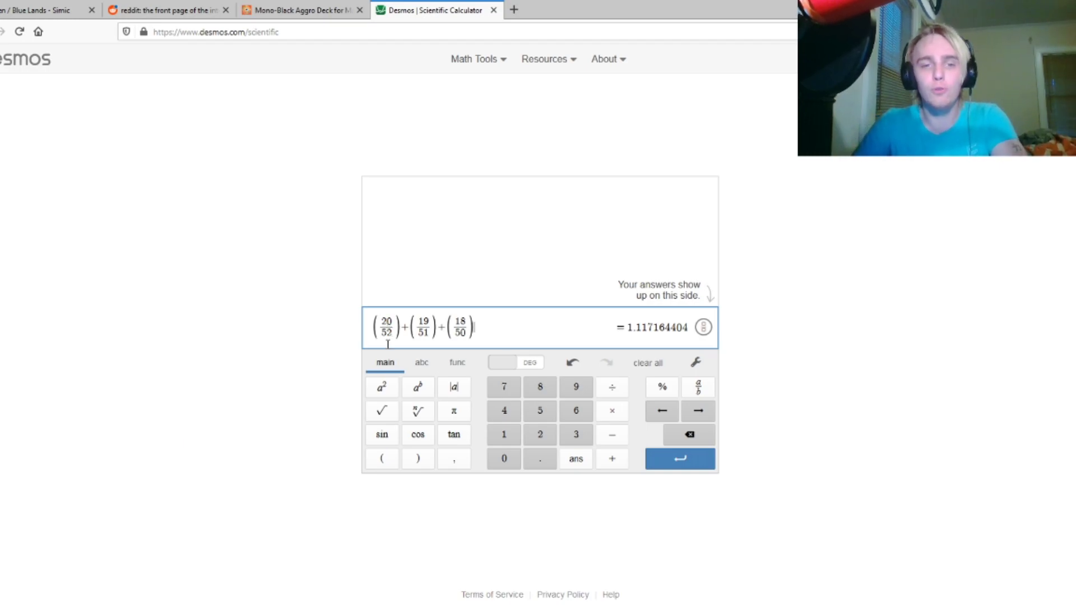
- Set the first fraction of the sum to 21/53
{"action": "key", "text": "BackSpace"}
{"action": "type", "text": "3"}
{"action": "left_click", "coordinate": [395, 320]}
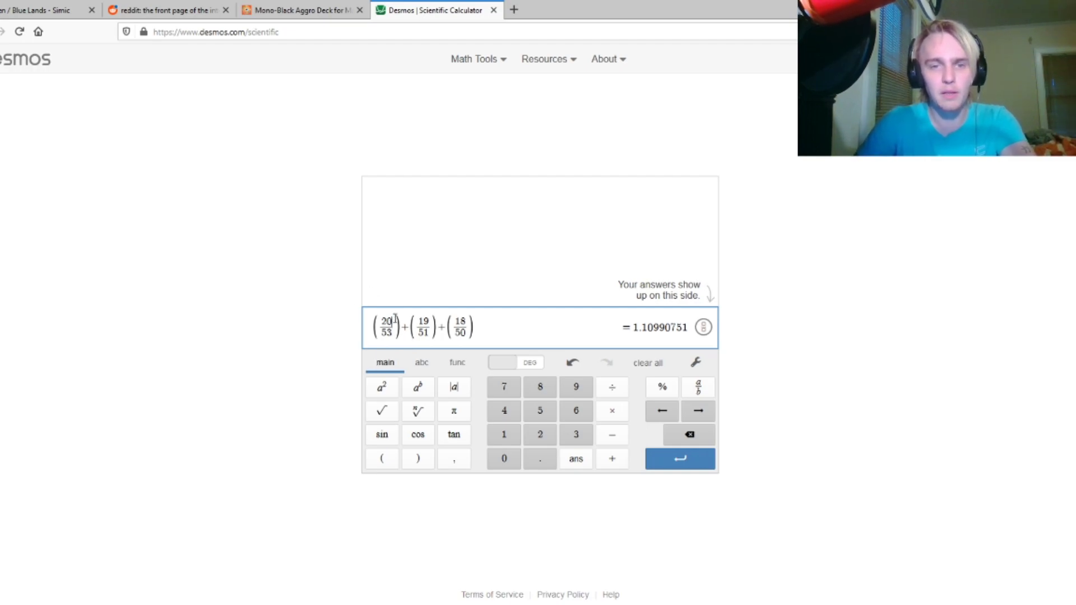
{"action": "key", "text": "BackSpace"}
{"action": "type", "text": "1"}
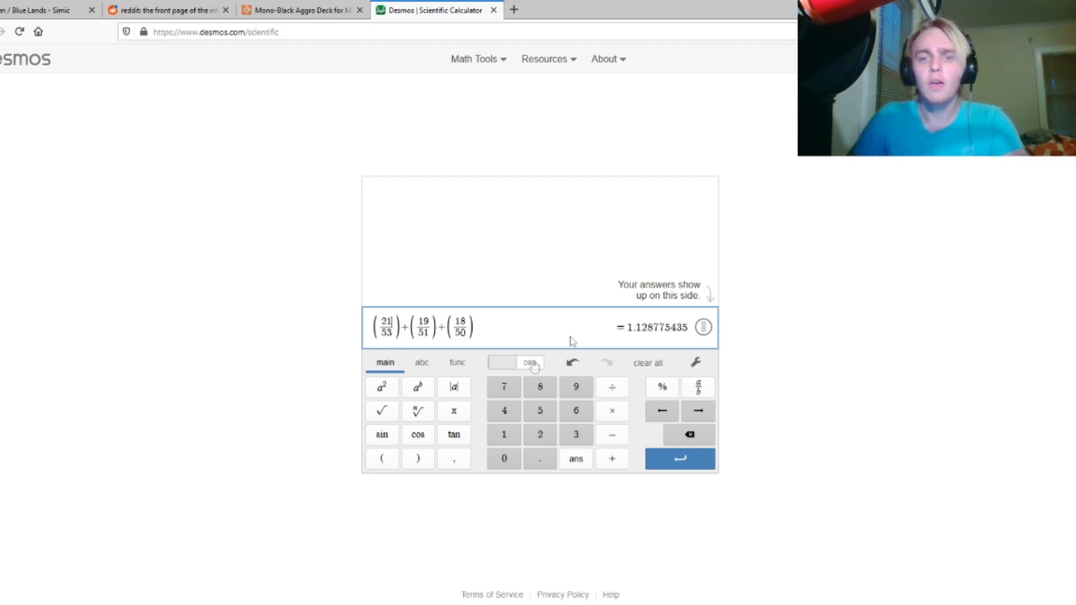